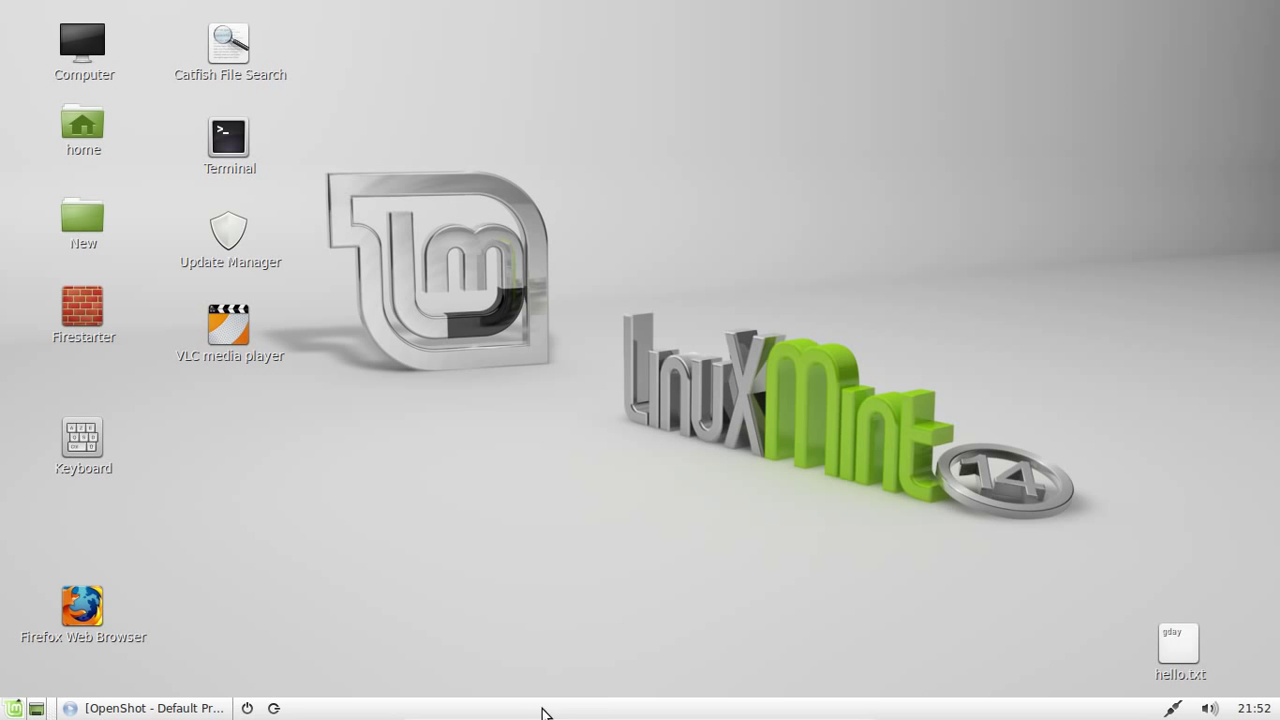
- Bring OpenShot back on screen and check its About box showing version 1.4.3, then close it
{"action": "left_click", "coordinate": [140, 710]}
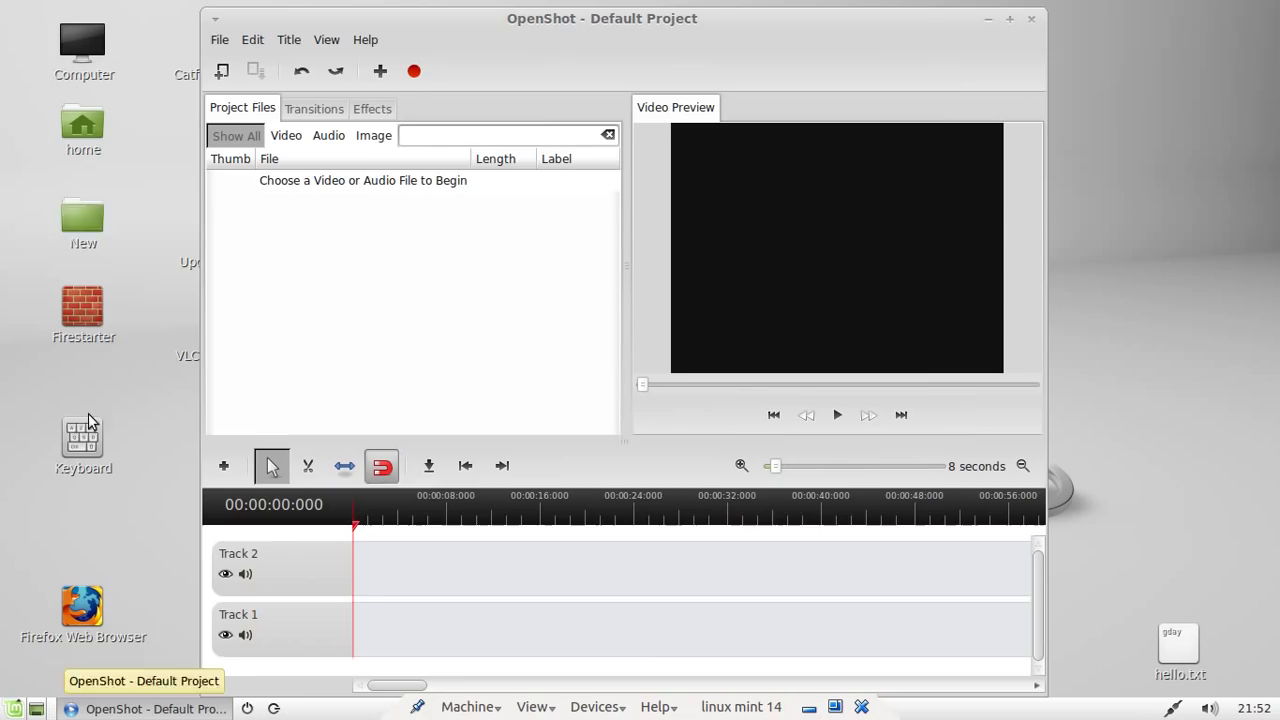
{"action": "left_click", "coordinate": [363, 45]}
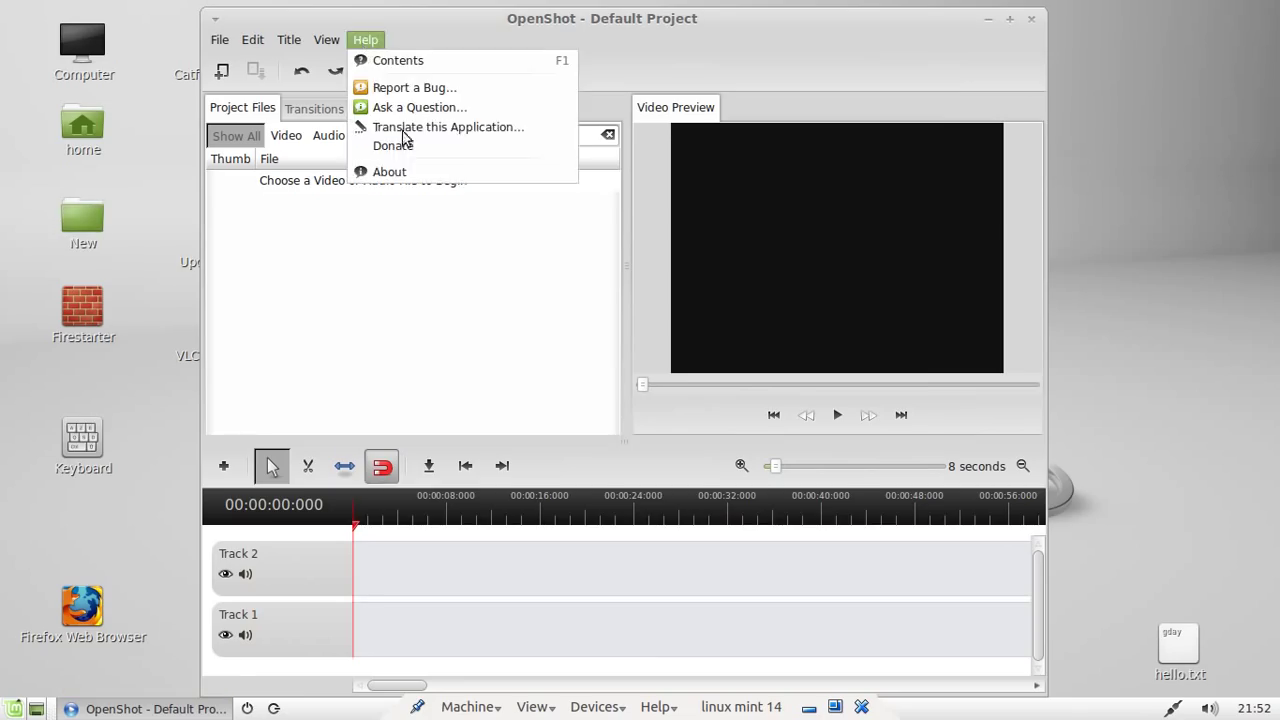
{"action": "left_click", "coordinate": [407, 169]}
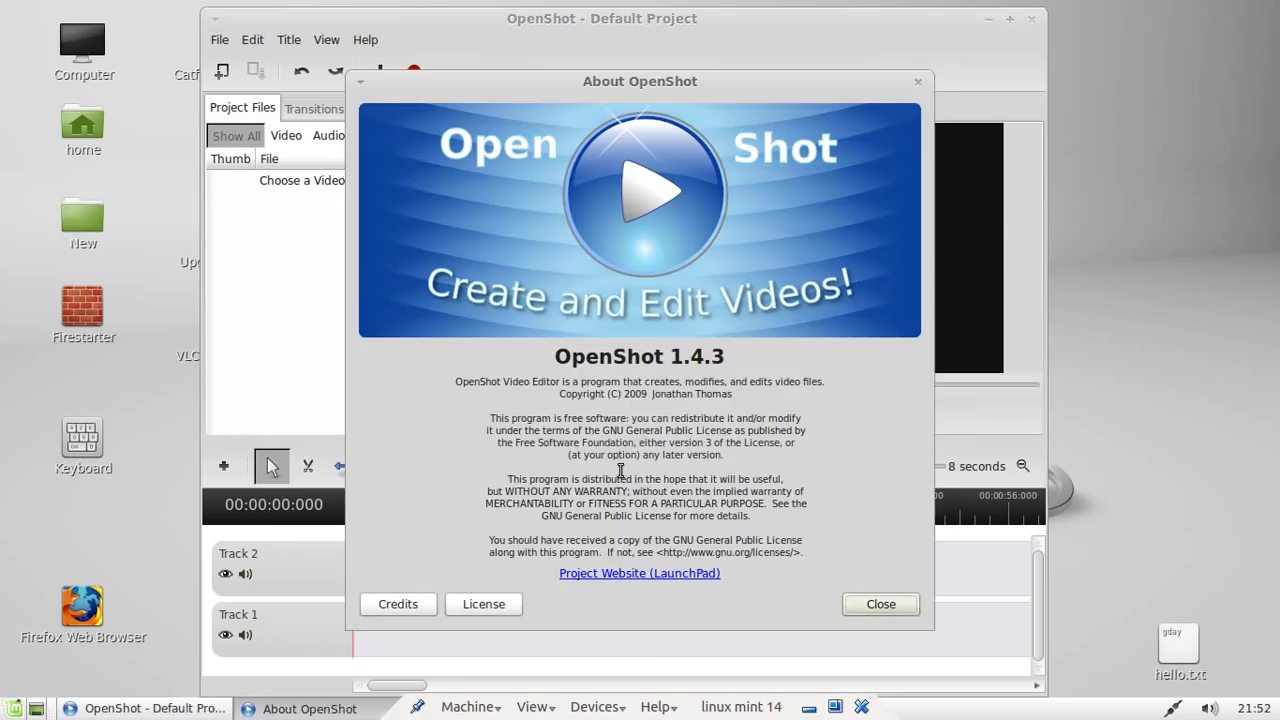
{"action": "left_click", "coordinate": [882, 604]}
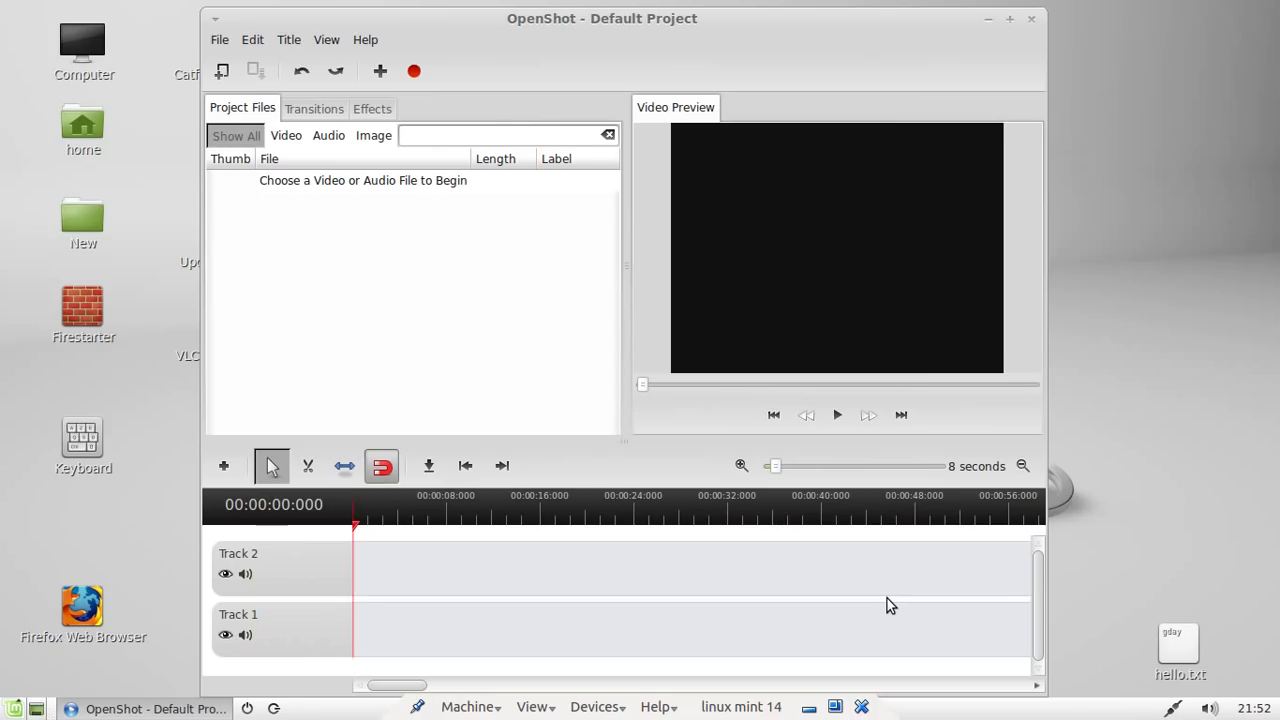
- Glance at the Transitions and Effects tabs, return to Project Files, and maximize the OpenShot window
{"action": "left_click", "coordinate": [348, 110]}
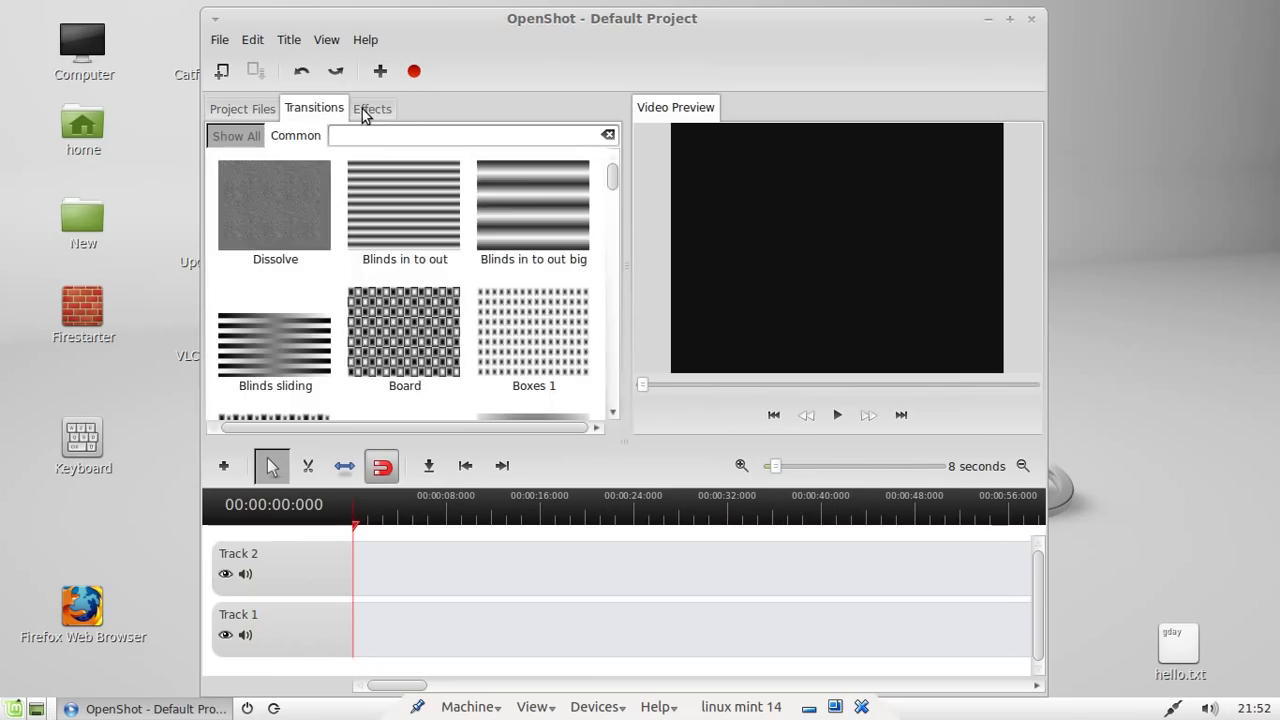
{"action": "left_click", "coordinate": [366, 111]}
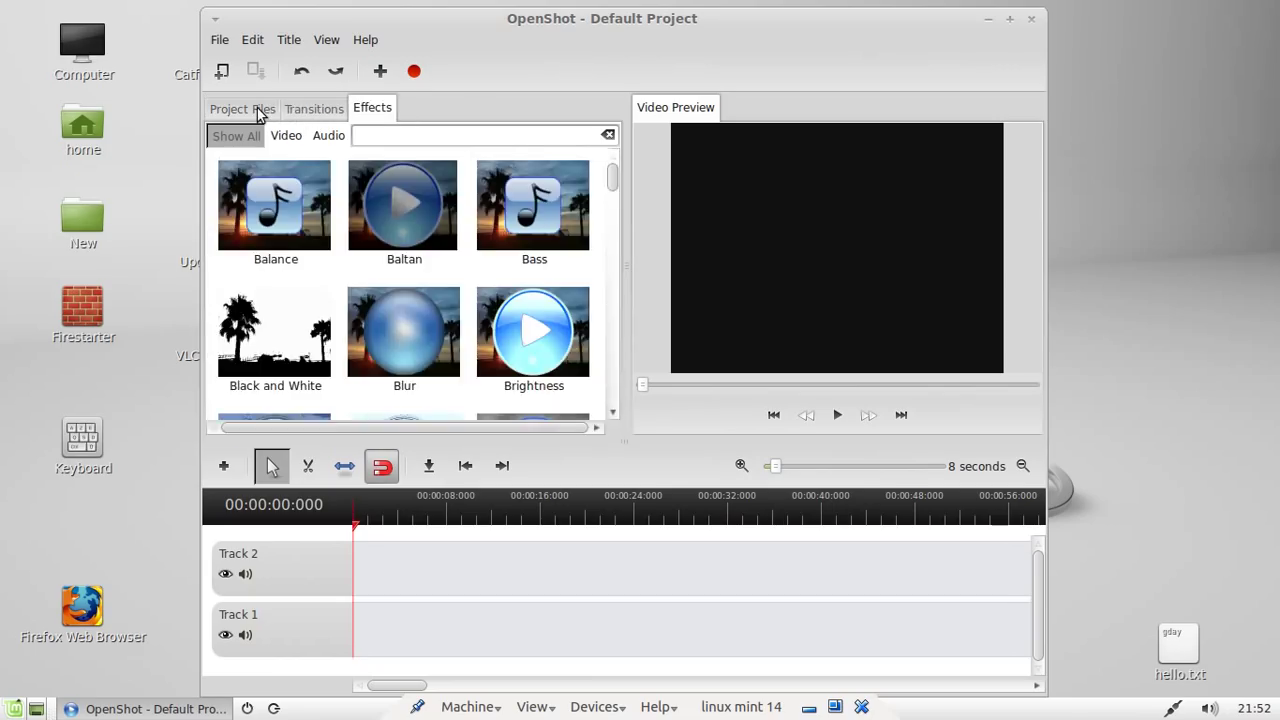
{"action": "left_click", "coordinate": [259, 113]}
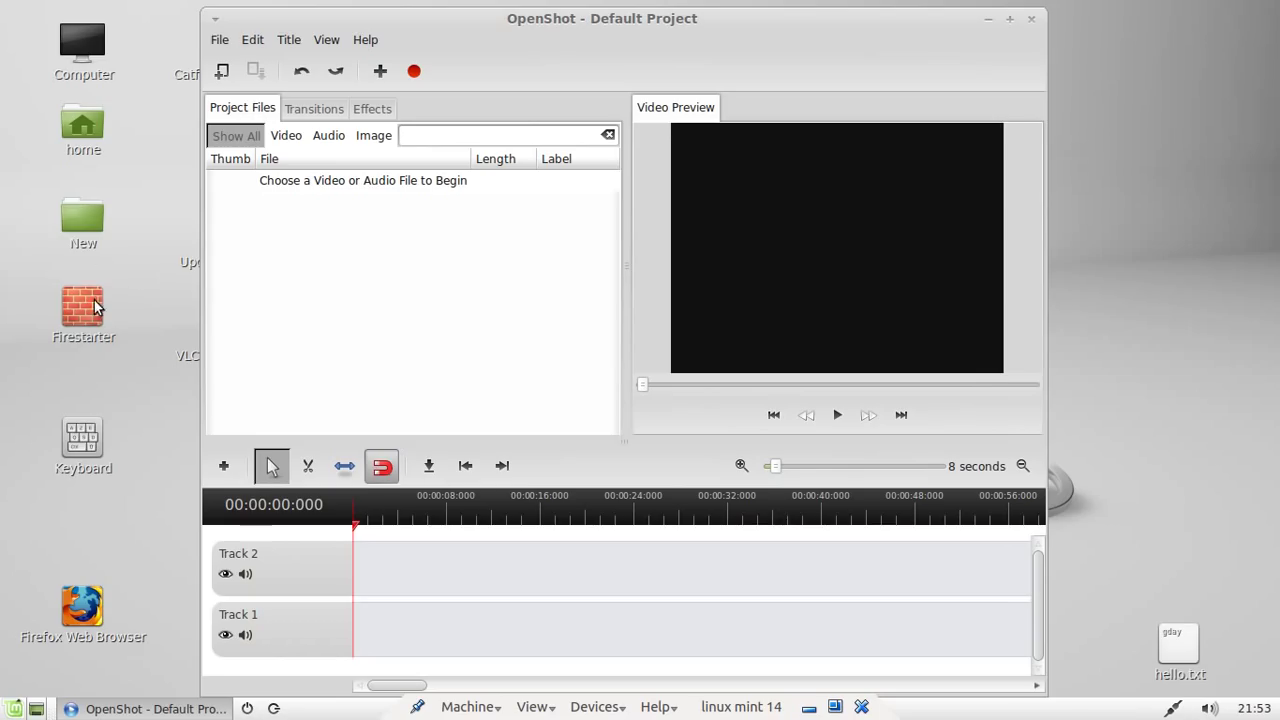
{"action": "mouse_move", "coordinate": [82, 310]}
{"action": "left_mouse_down"}
{"action": "mouse_move", "coordinate": [358, 292]}
{"action": "mouse_move", "coordinate": [58, 312]}
{"action": "left_mouse_up"}
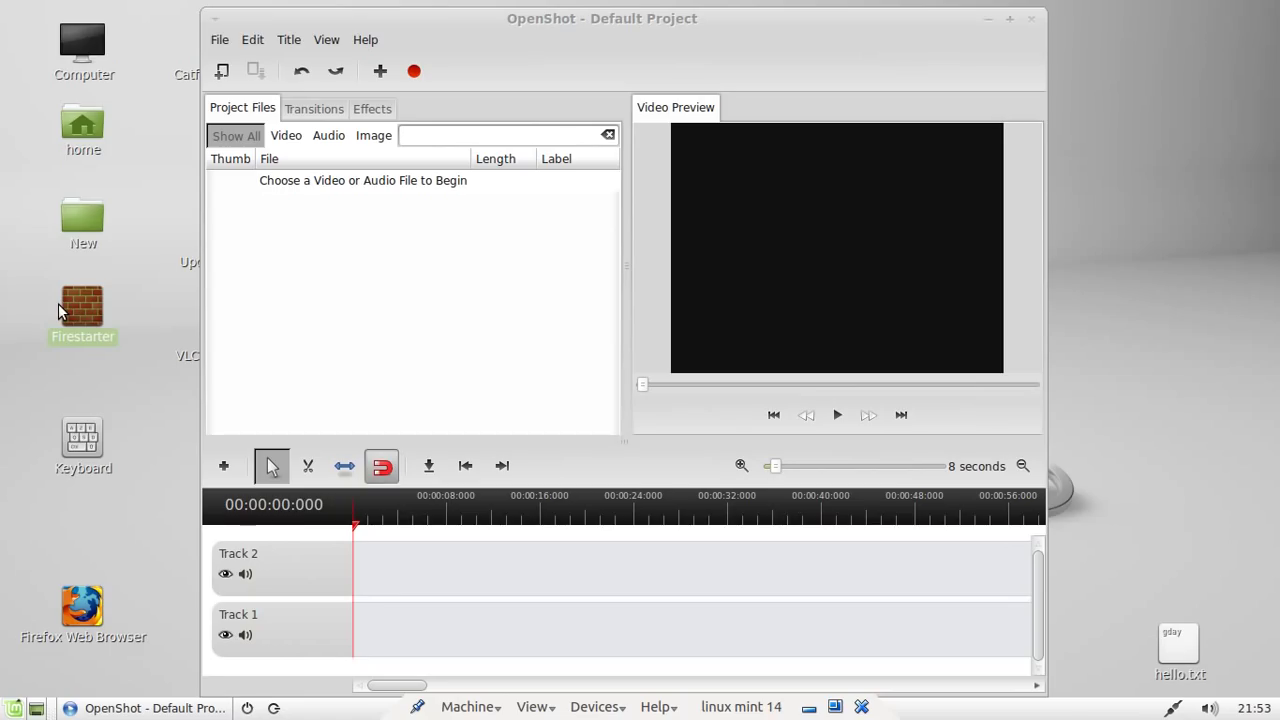
{"action": "left_click", "coordinate": [1012, 22]}
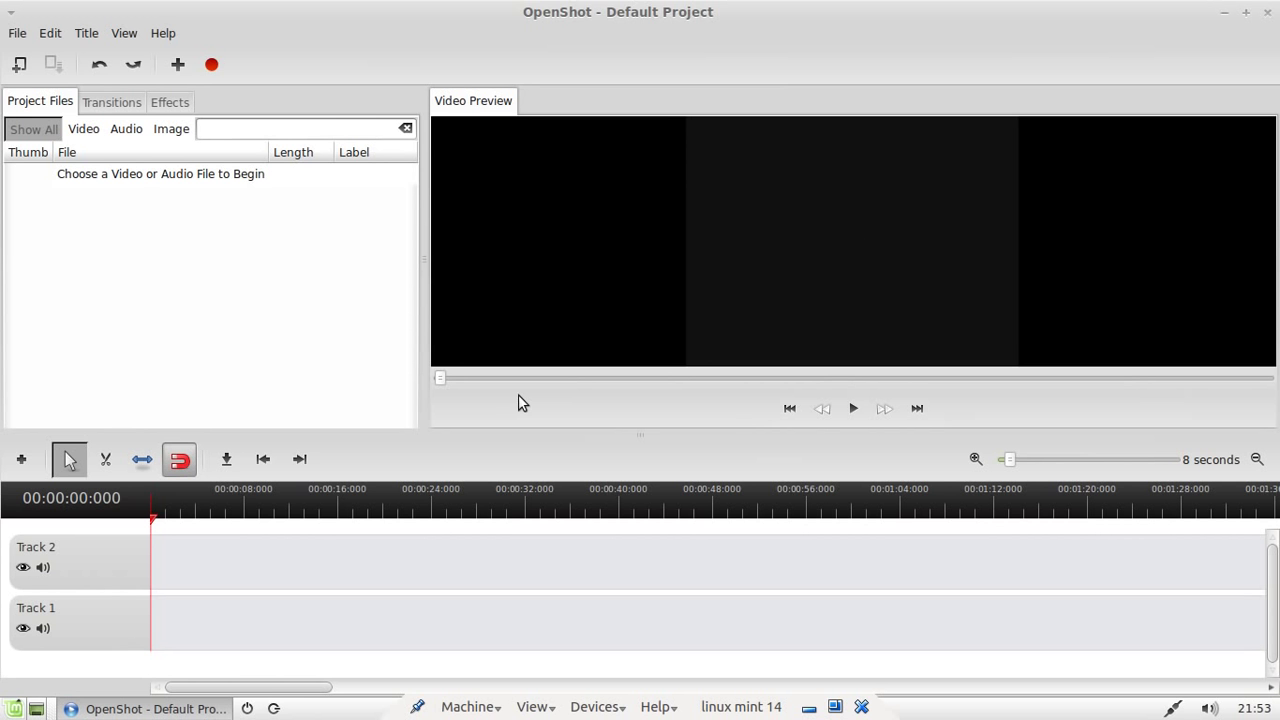
- Browse the Transitions list, then scroll the Effects library listing Balance, Baltan and Bass
{"action": "left_click", "coordinate": [113, 102]}
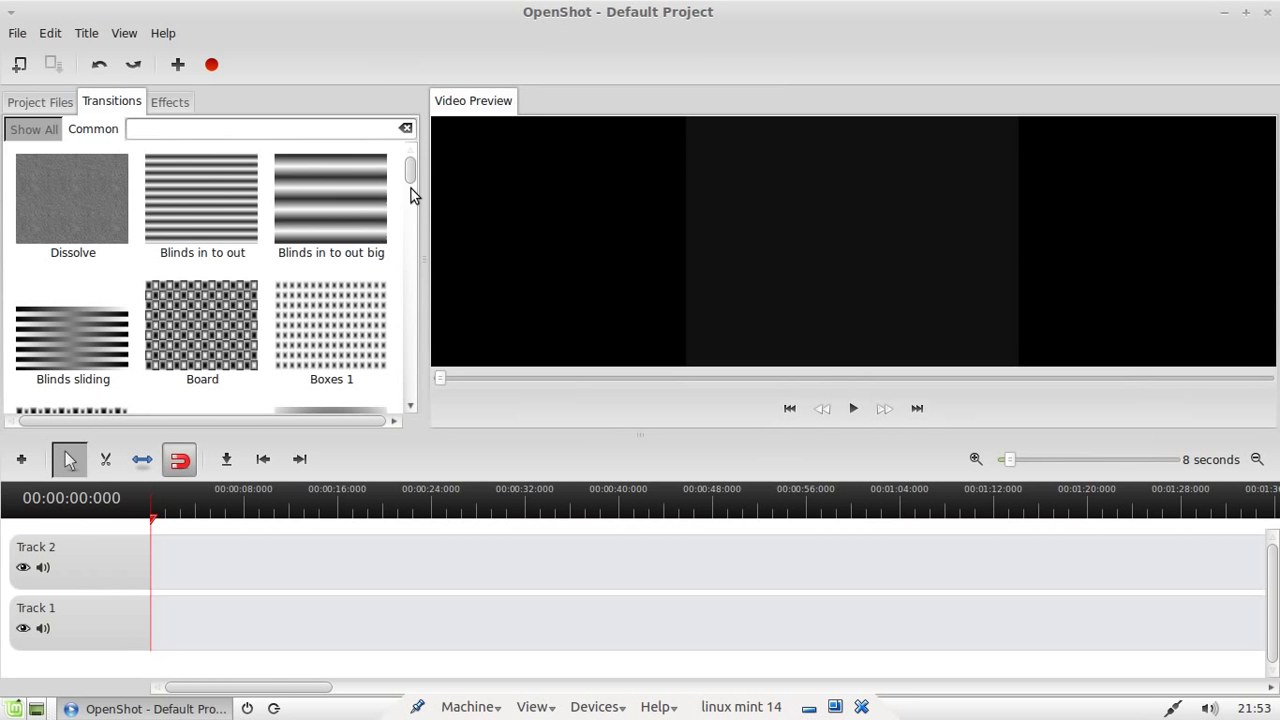
{"action": "mouse_move", "coordinate": [410, 184]}
{"action": "left_mouse_down"}
{"action": "mouse_move", "coordinate": [403, 260]}
{"action": "mouse_move", "coordinate": [400, 183]}
{"action": "left_mouse_up"}
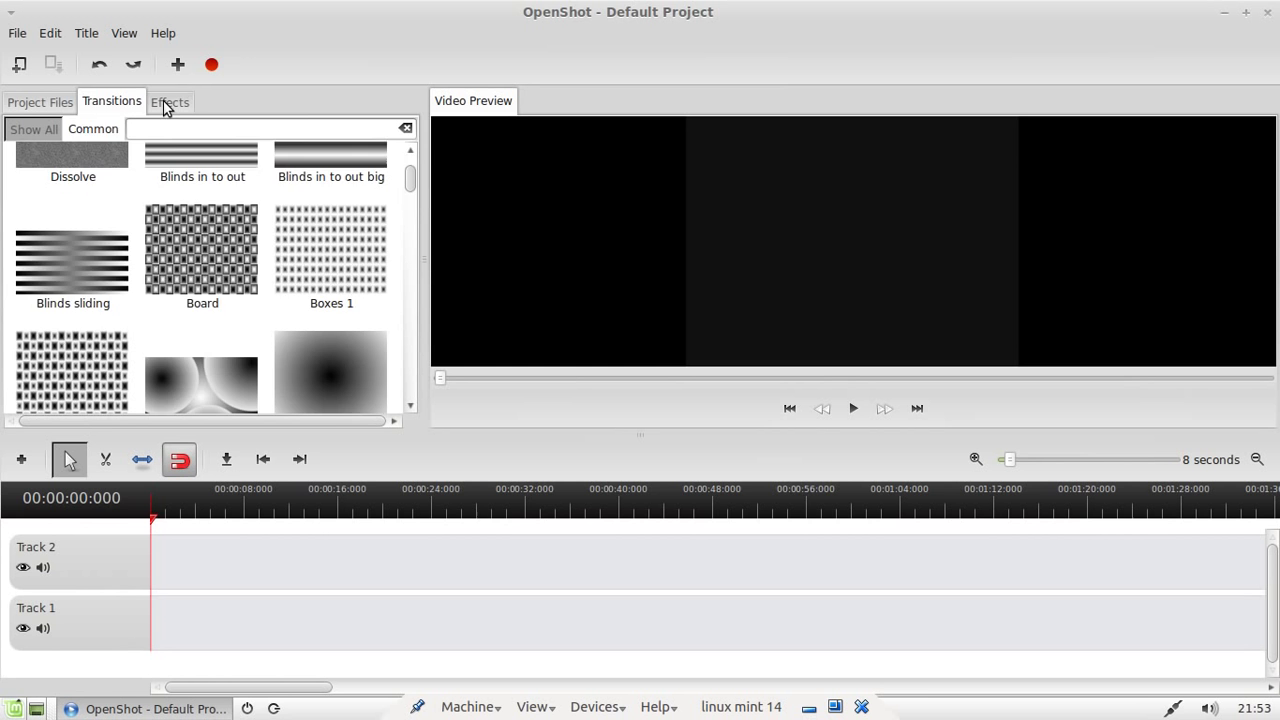
{"action": "left_click", "coordinate": [165, 104]}
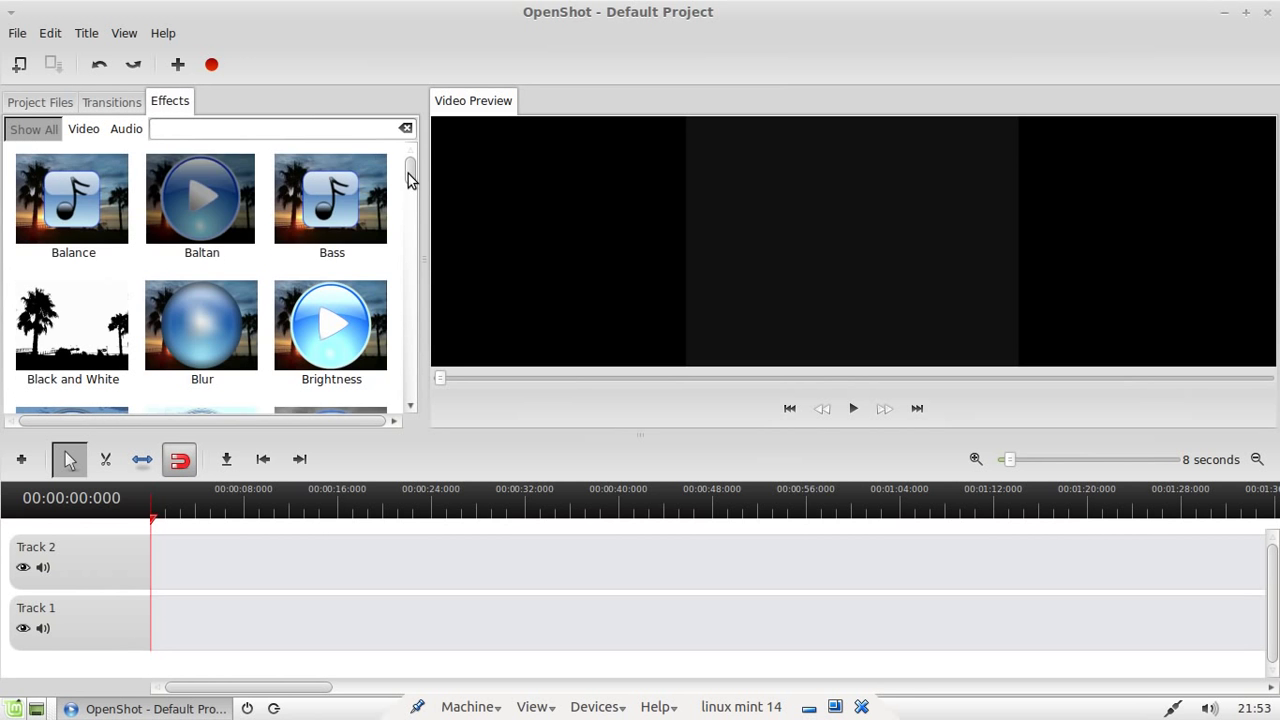
{"action": "scroll", "coordinate": [389, 246], "scroll_direction": "down", "scroll_amount": 10}
{"action": "scroll", "coordinate": [364, 385], "scroll_direction": "down", "scroll_amount": 3}
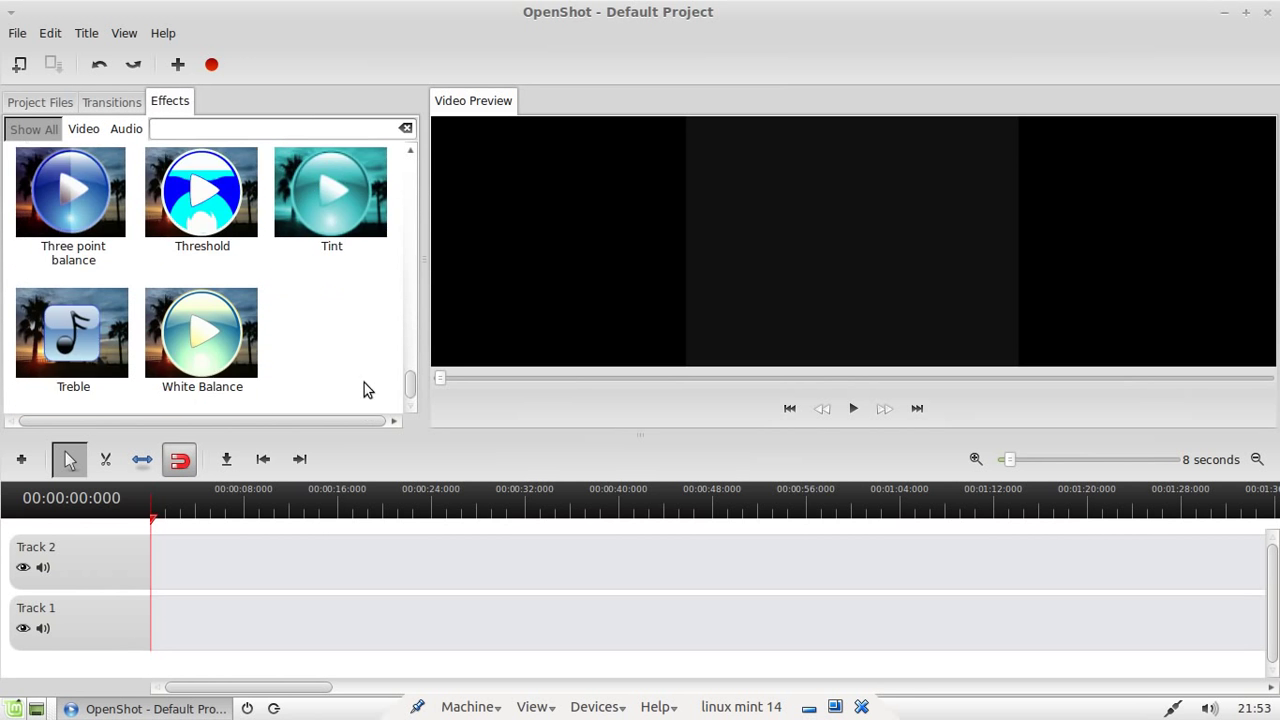
{"action": "scroll", "coordinate": [363, 389], "scroll_direction": "up", "scroll_amount": 13}
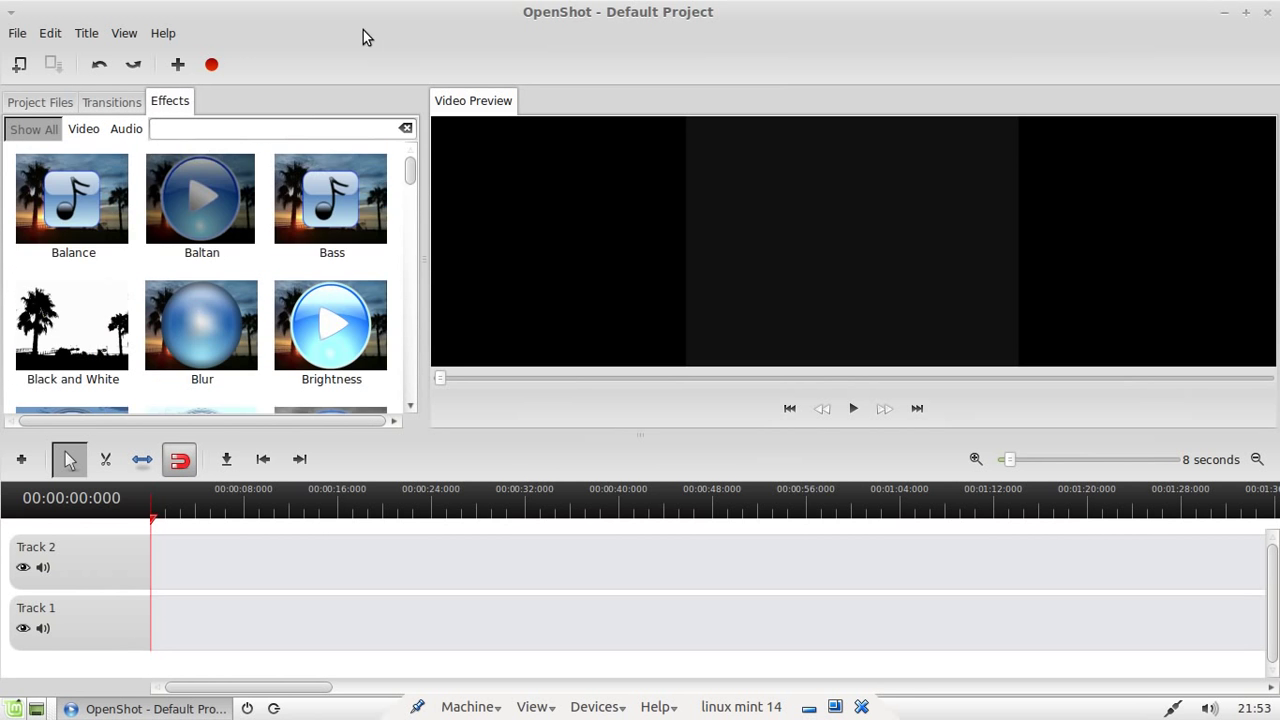
- Try the Exploding Text animated title template, dismiss the Blender error, and cancel the editor
{"action": "left_click", "coordinate": [98, 36]}
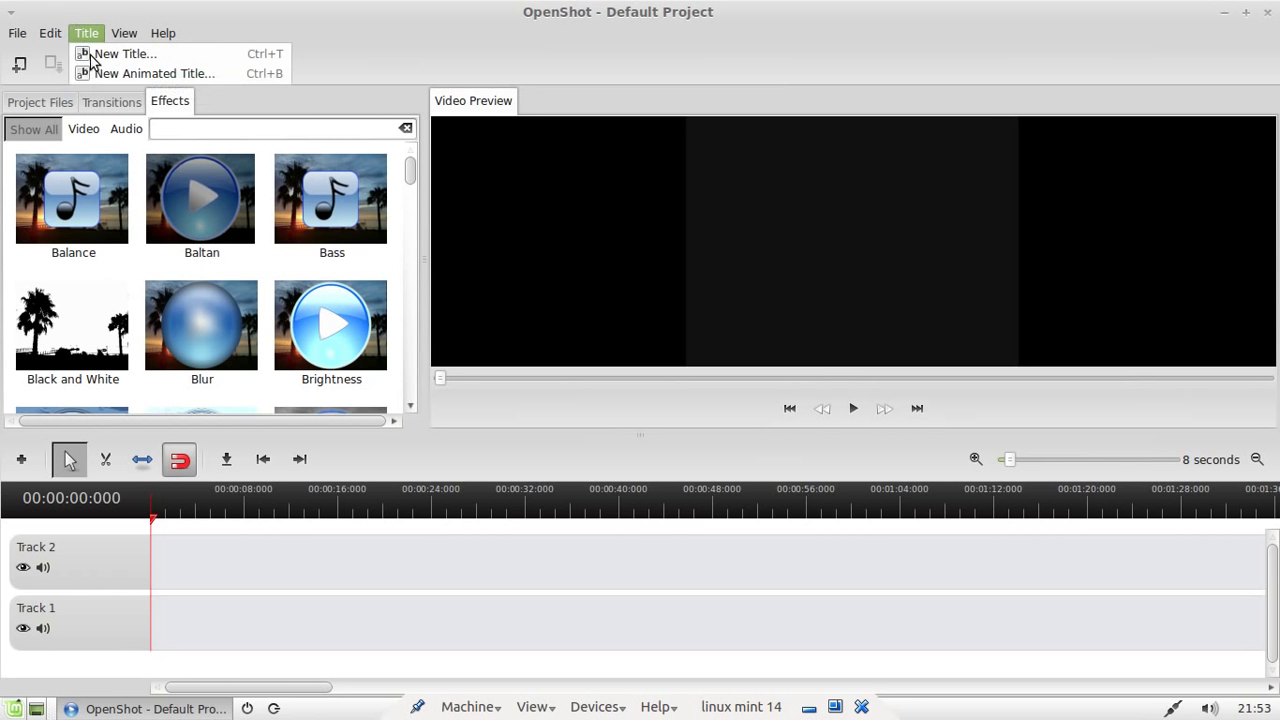
{"action": "left_click", "coordinate": [97, 74]}
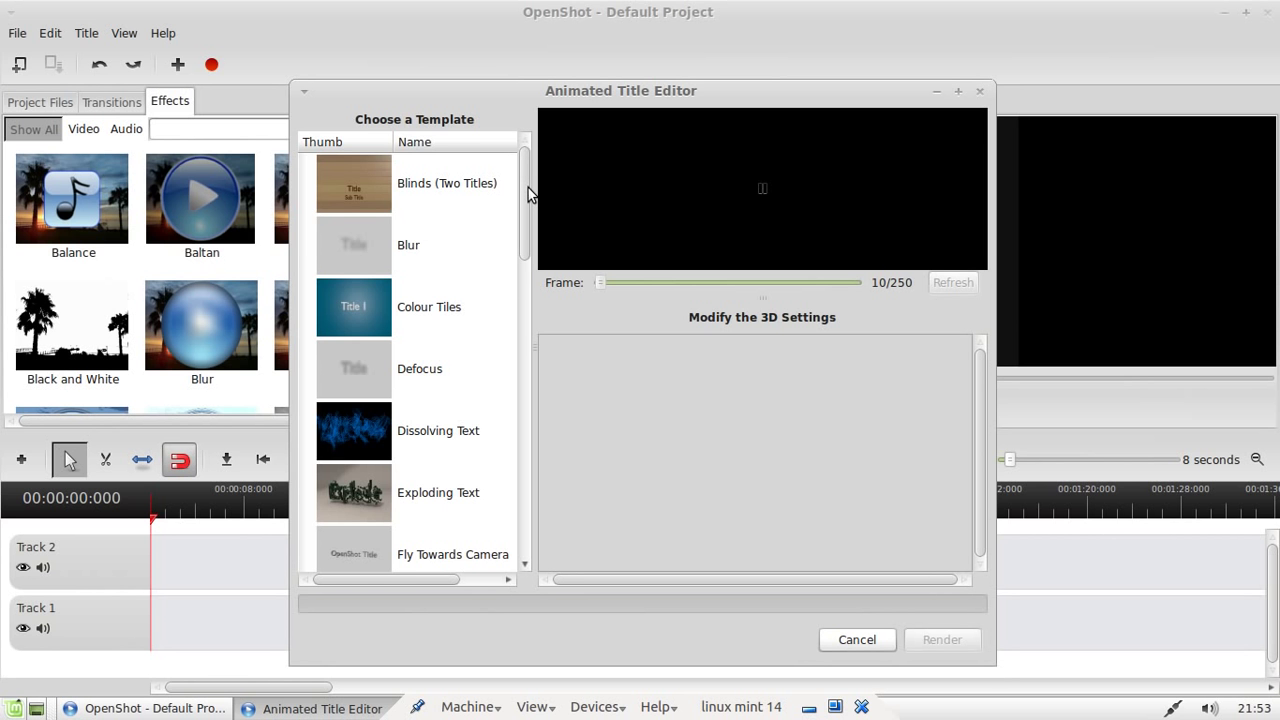
{"action": "scroll", "coordinate": [526, 194], "scroll_direction": "down", "scroll_amount": 3}
{"action": "left_click", "coordinate": [421, 398]}
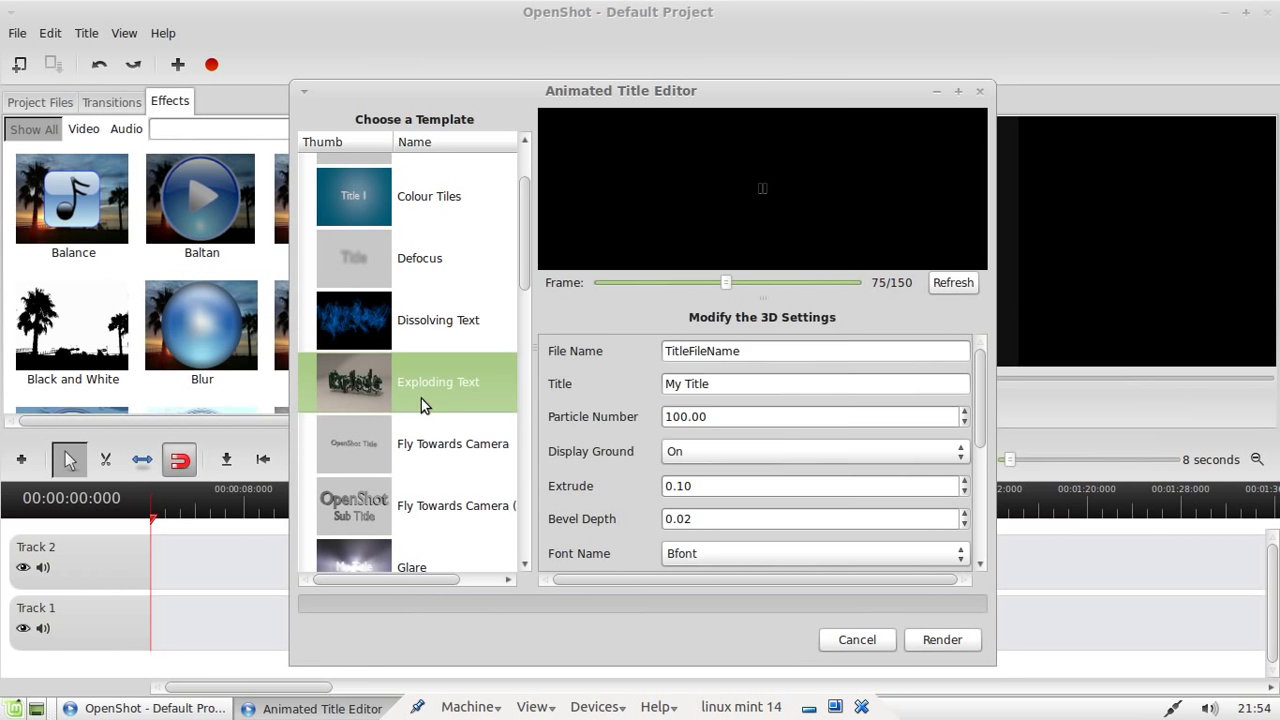
{"action": "left_click", "coordinate": [806, 450]}
{"action": "left_click", "coordinate": [981, 93]}
{"action": "left_click", "coordinate": [86, 34]}
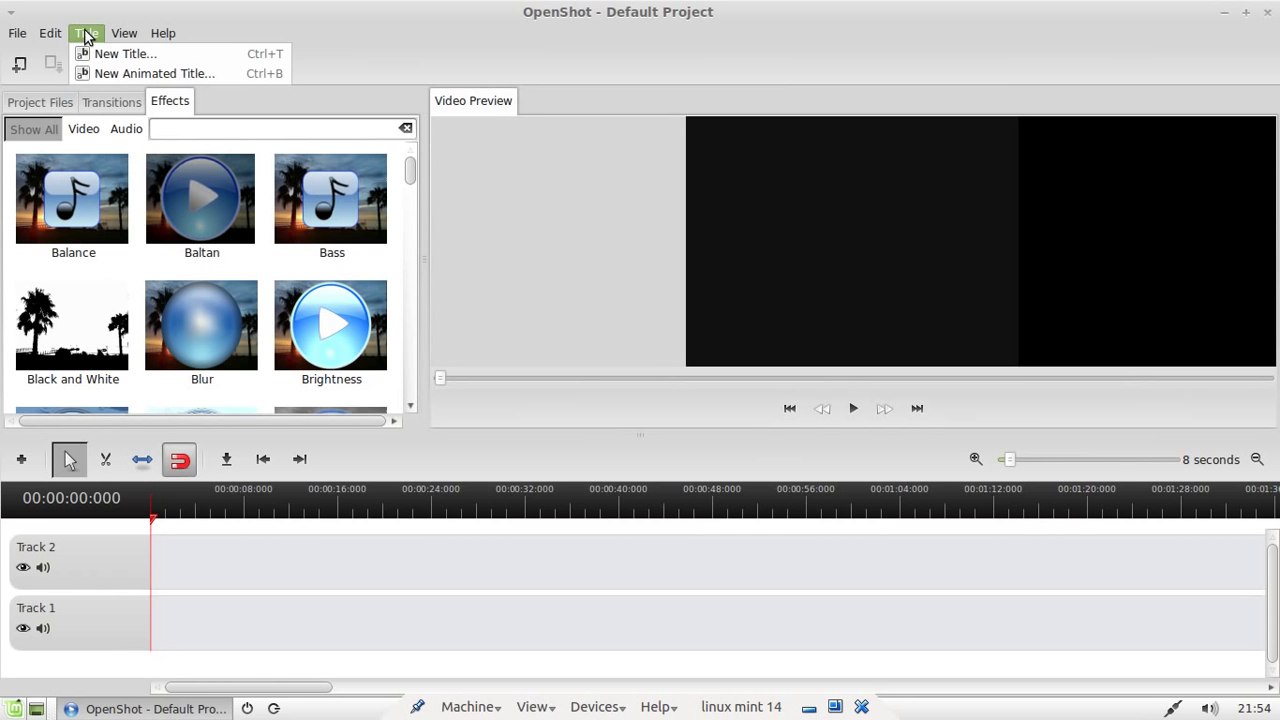
{"action": "left_click", "coordinate": [110, 54]}
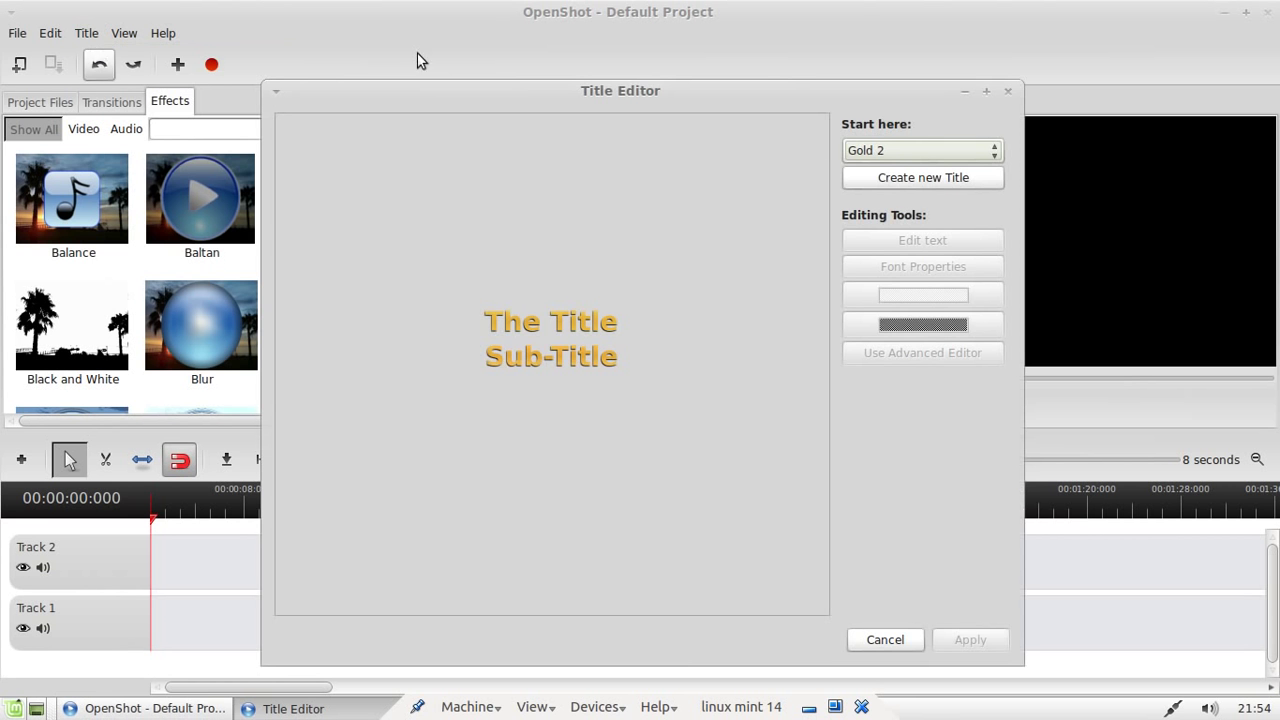
{"action": "left_click", "coordinate": [1005, 93]}
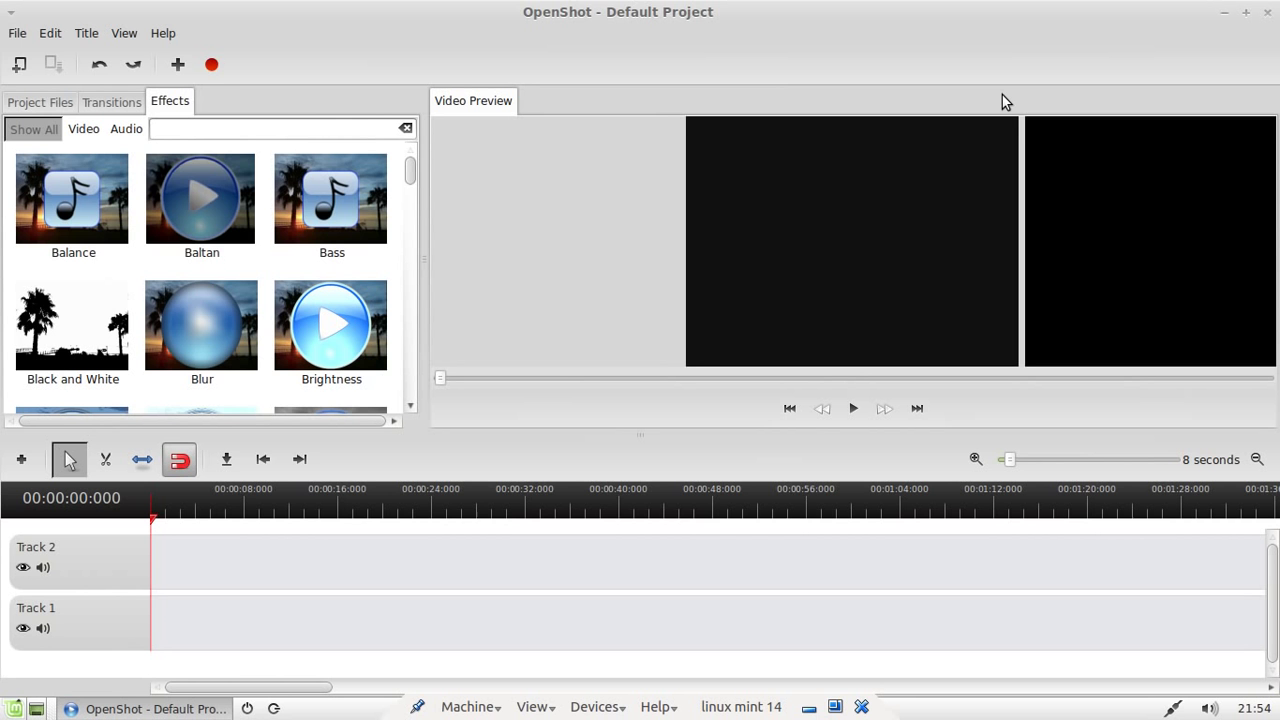
{"action": "left_click", "coordinate": [9, 34]}
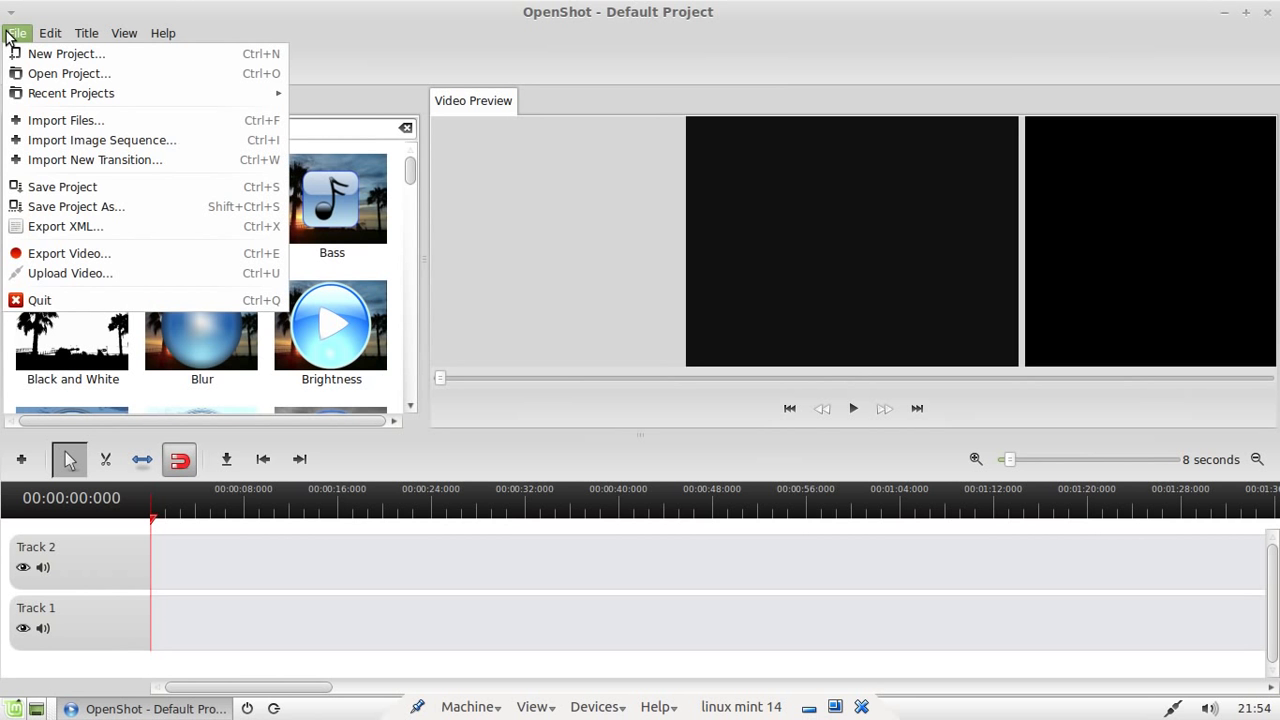
{"action": "left_click", "coordinate": [88, 252]}
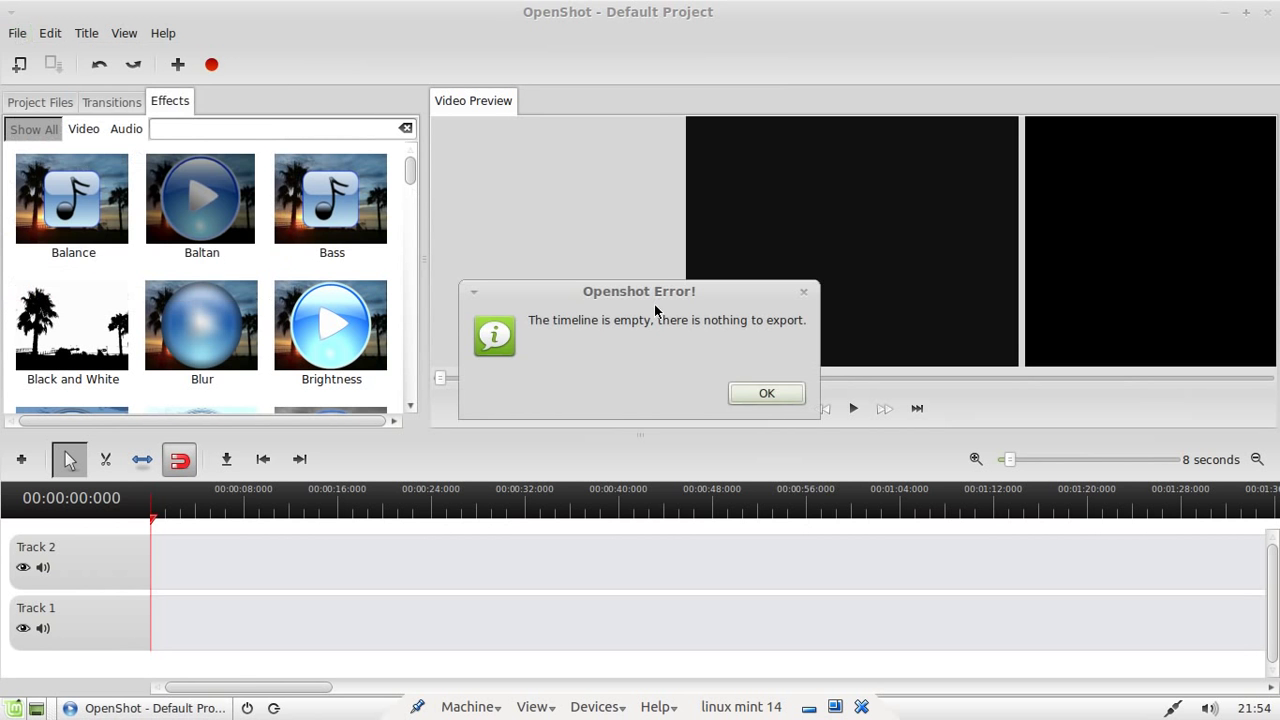
{"action": "left_click", "coordinate": [763, 394]}
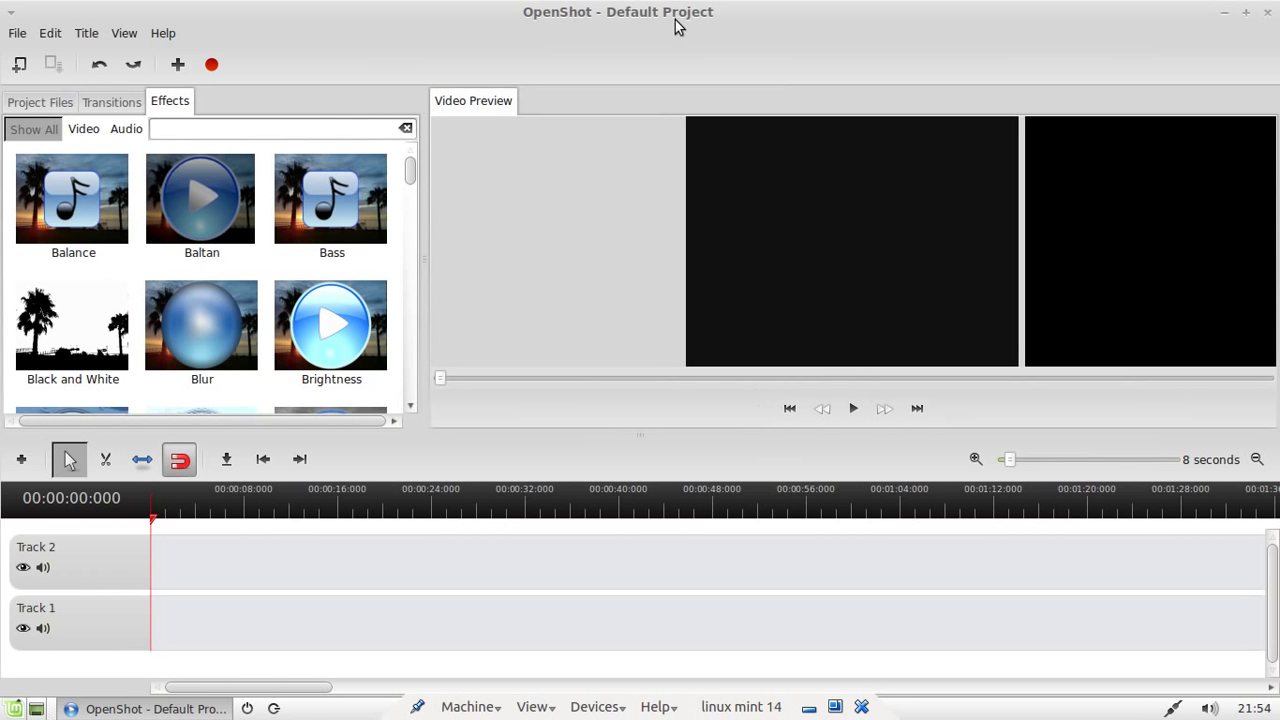
- Switch the side panel from Transitions back to the empty Project Files list
{"action": "left_click", "coordinate": [120, 103]}
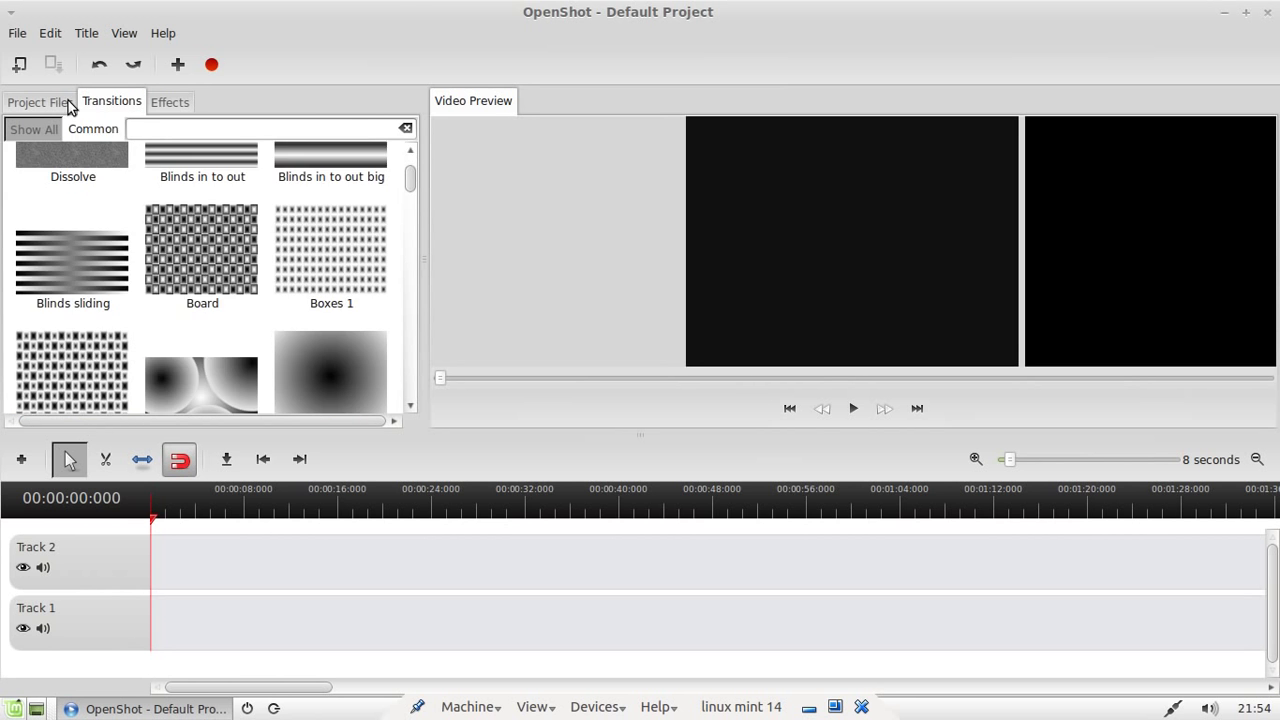
{"action": "left_click", "coordinate": [55, 106]}
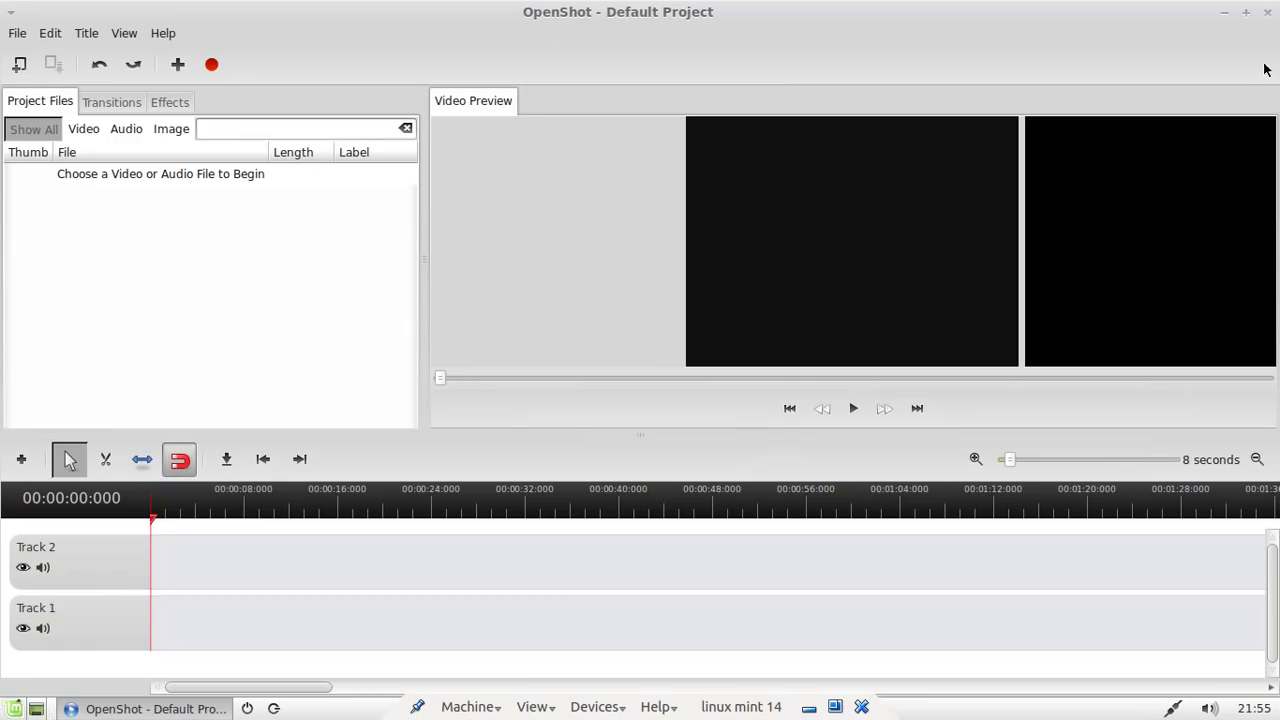
- Close OpenShot and launch Terminal from its desktop shortcut, moving the window slightly lower
{"action": "left_click", "coordinate": [1267, 12]}
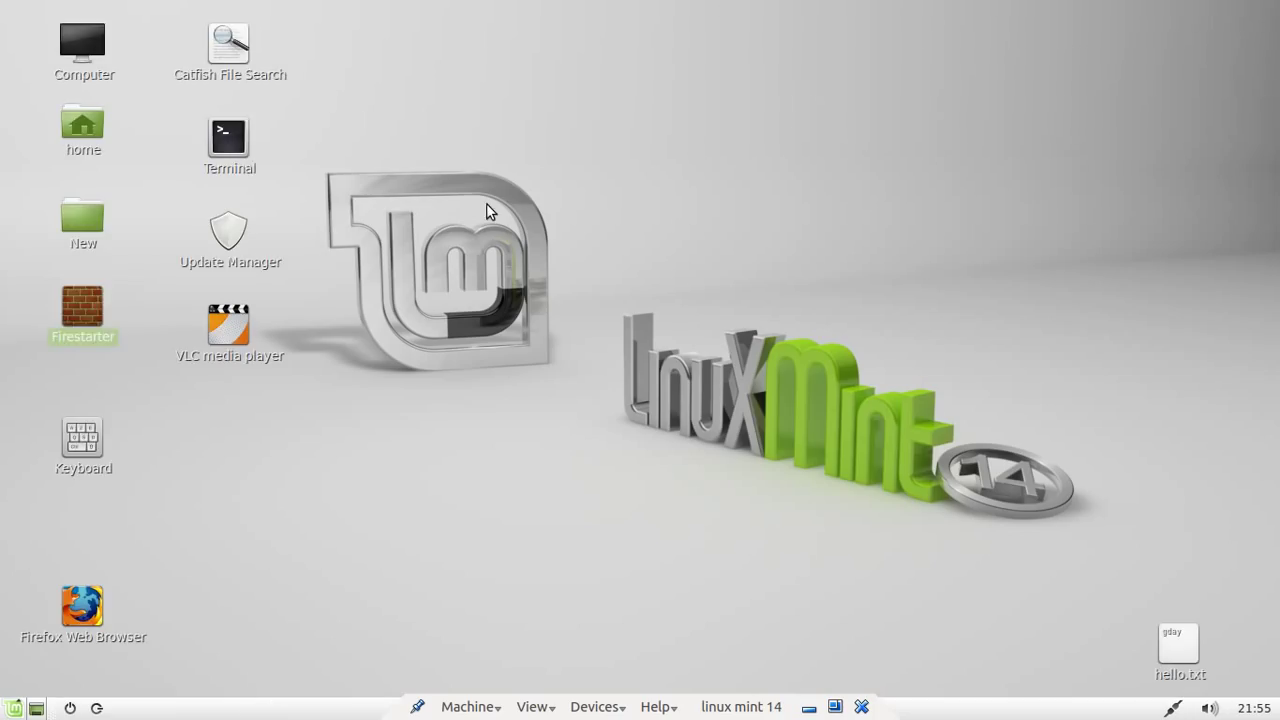
{"action": "left_click", "coordinate": [236, 140]}
{"action": "left_click", "coordinate": [455, 176]}
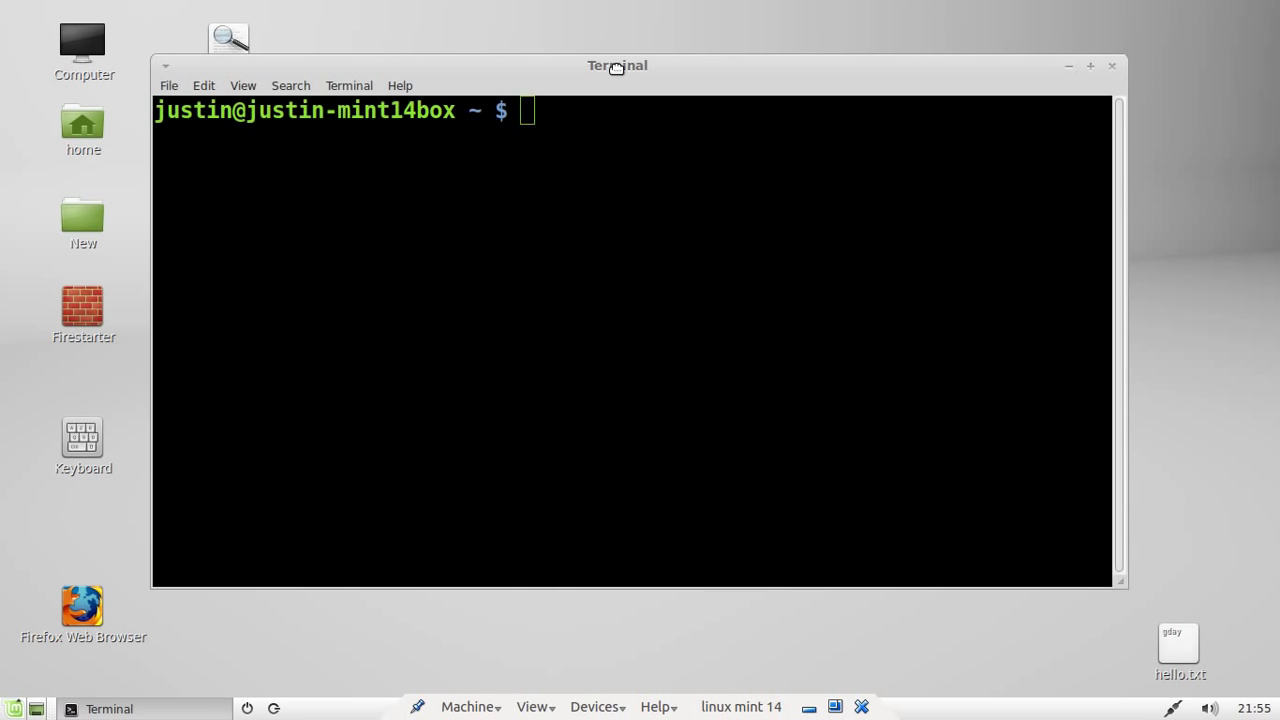
{"action": "left_click_drag", "start_coordinate": [616, 68], "coordinate": [621, 108]}
- Run sudo apt-get install openshot -y and enter the sudo password
{"action": "type", "text": "sudo "}
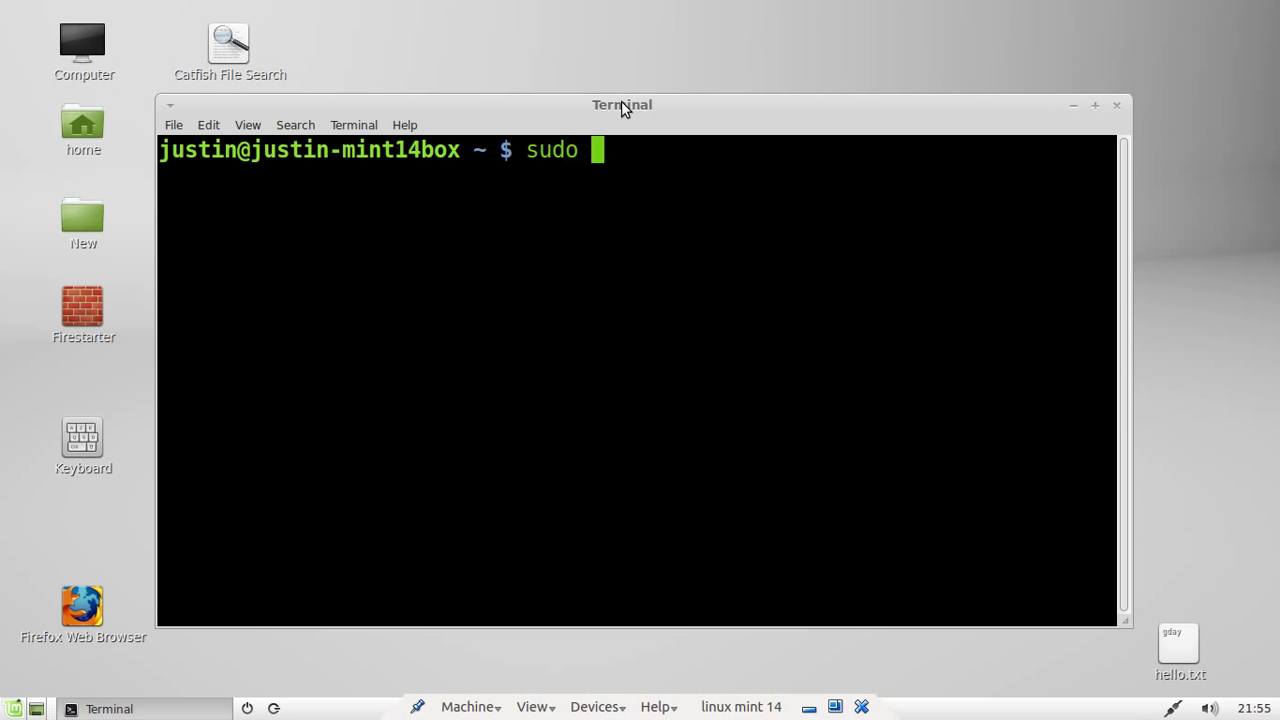
{"action": "type", "text": "apt-g"}
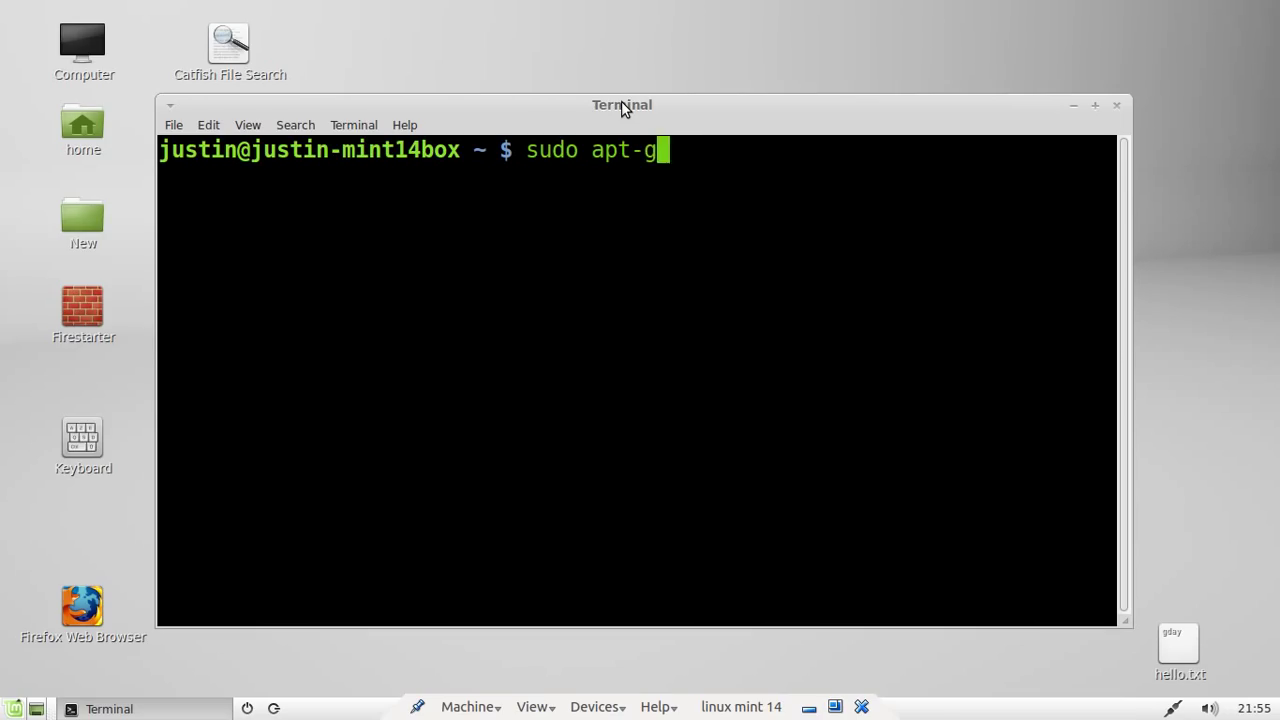
{"action": "type", "text": "et install o"}
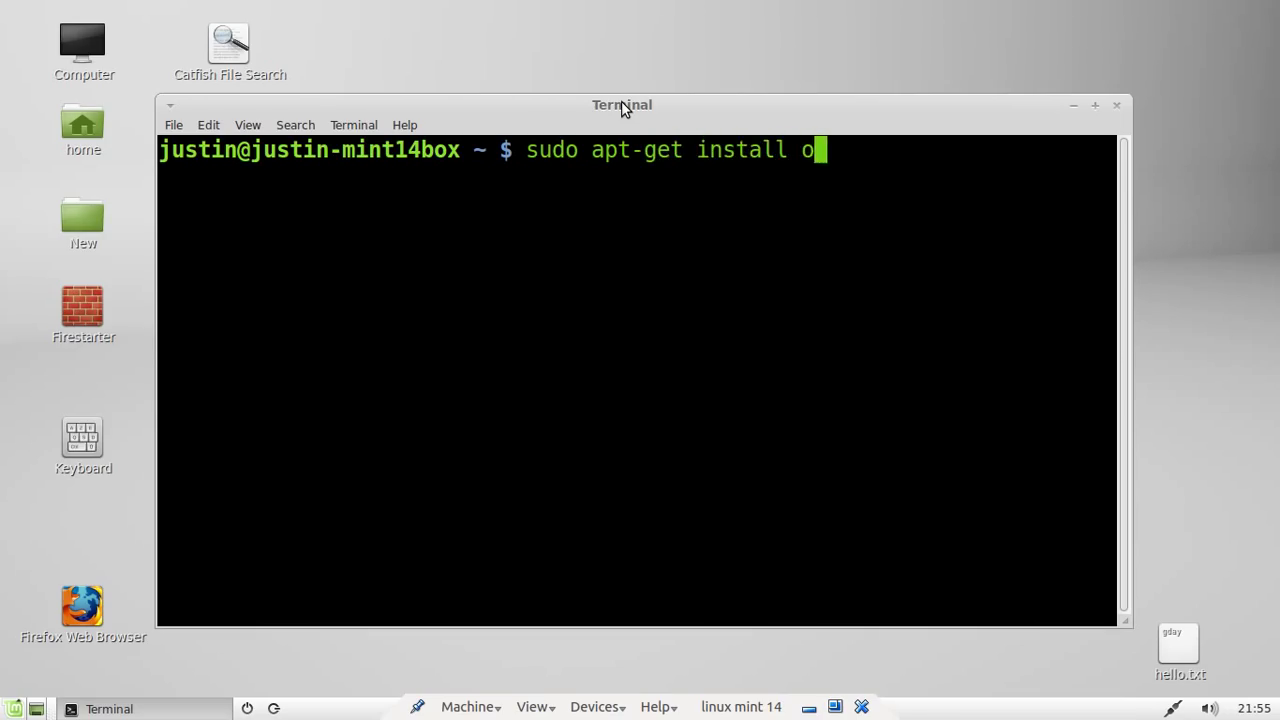
{"action": "type", "text": "penshot -"}
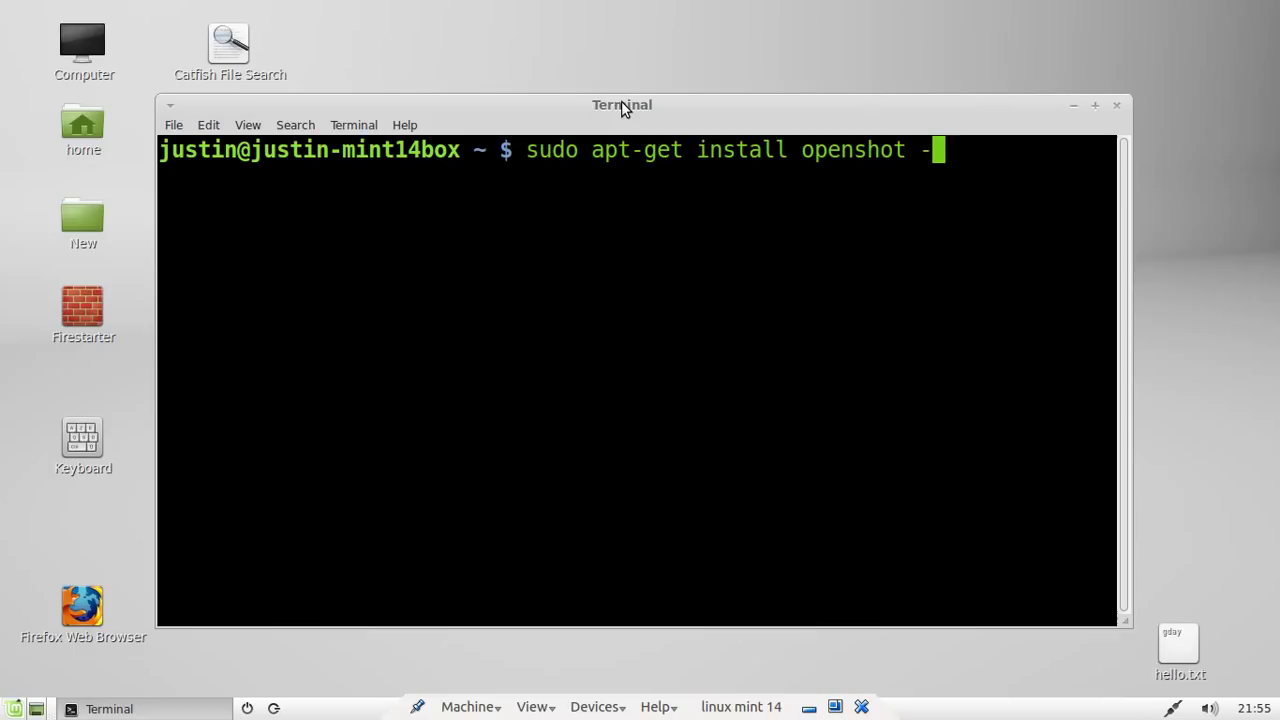
{"action": "type", "text": "y"}
{"action": "key", "text": "Return"}
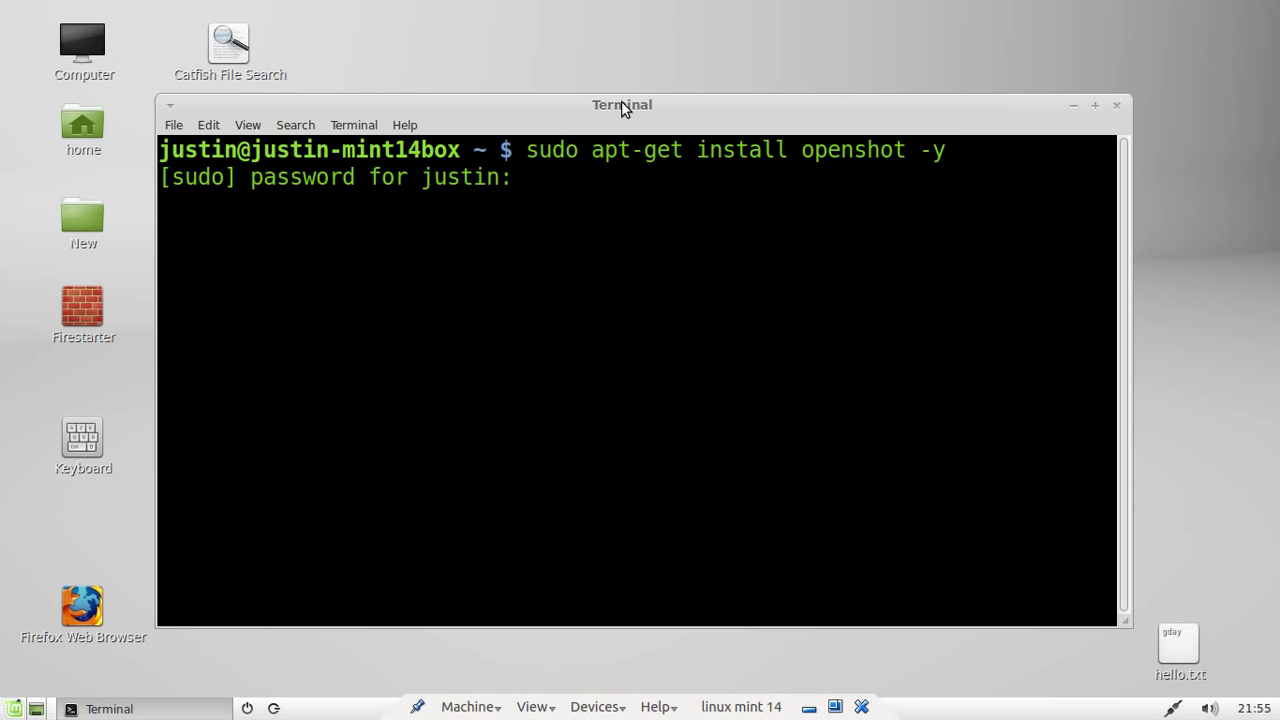
{"action": "key", "text": "Return"}
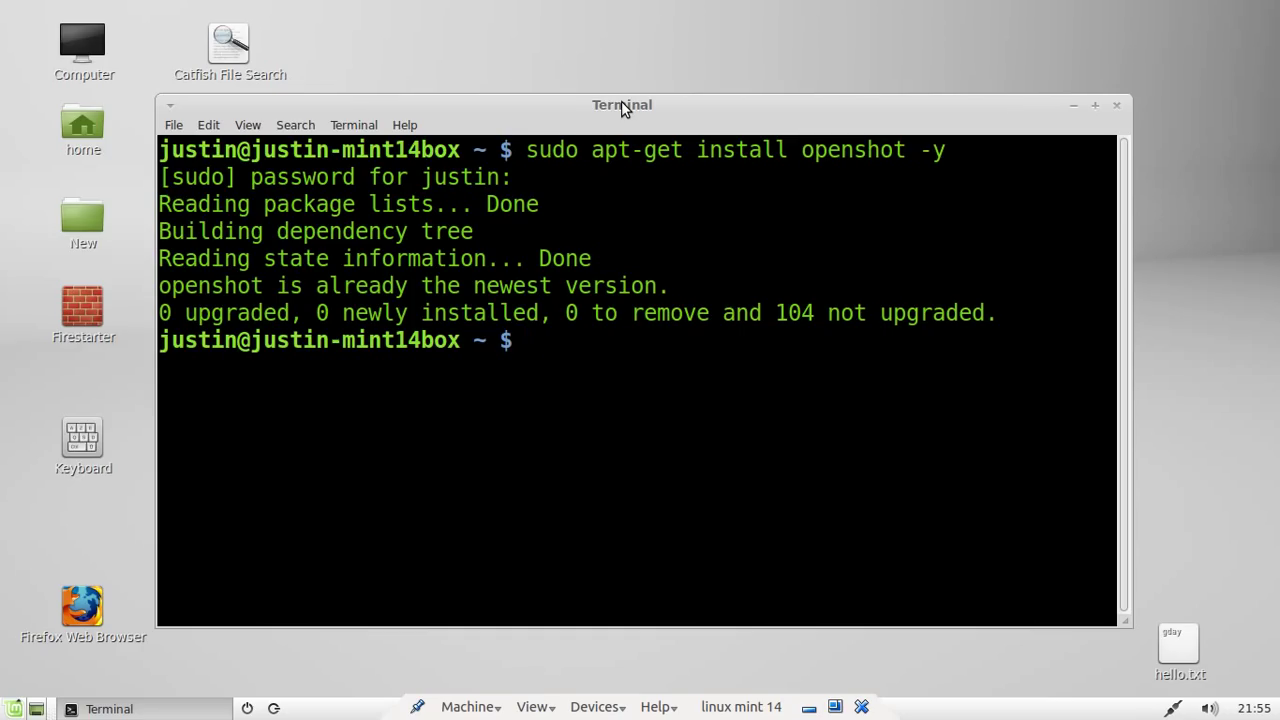
- Close the Terminal window and open the Linux Mint start menu
{"action": "left_click", "coordinate": [1116, 106]}
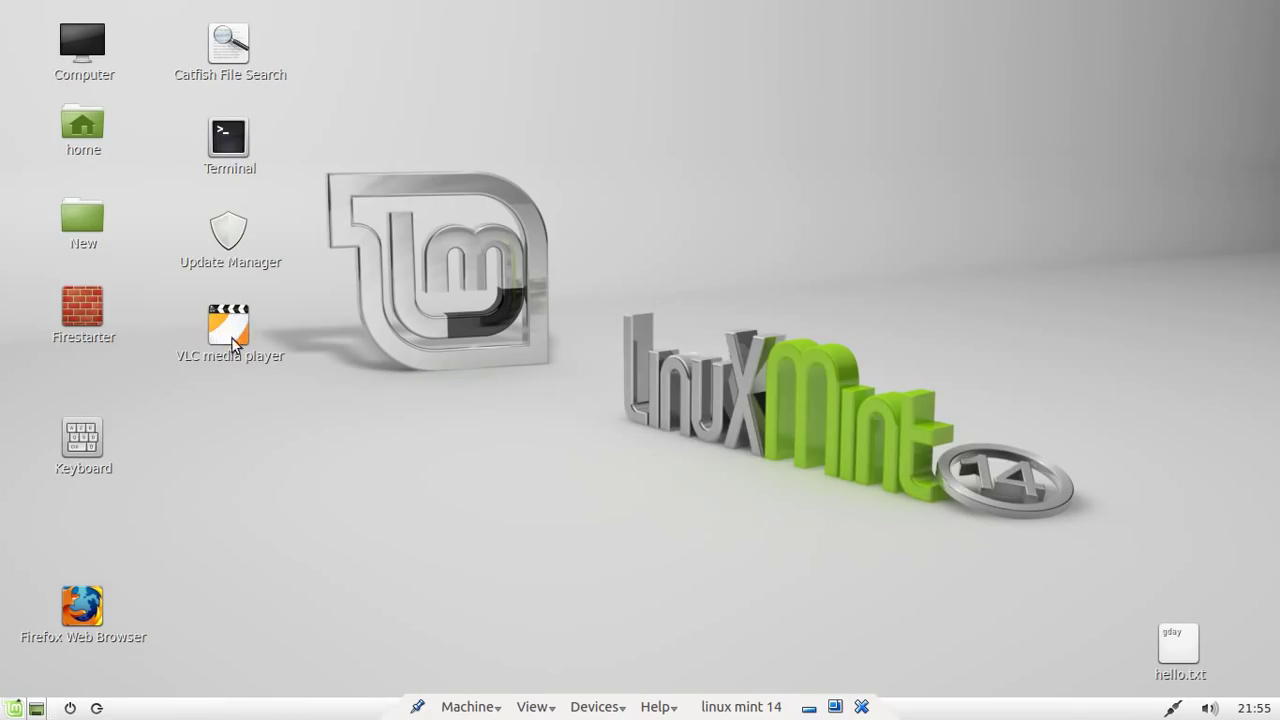
{"action": "left_click", "coordinate": [13, 707]}
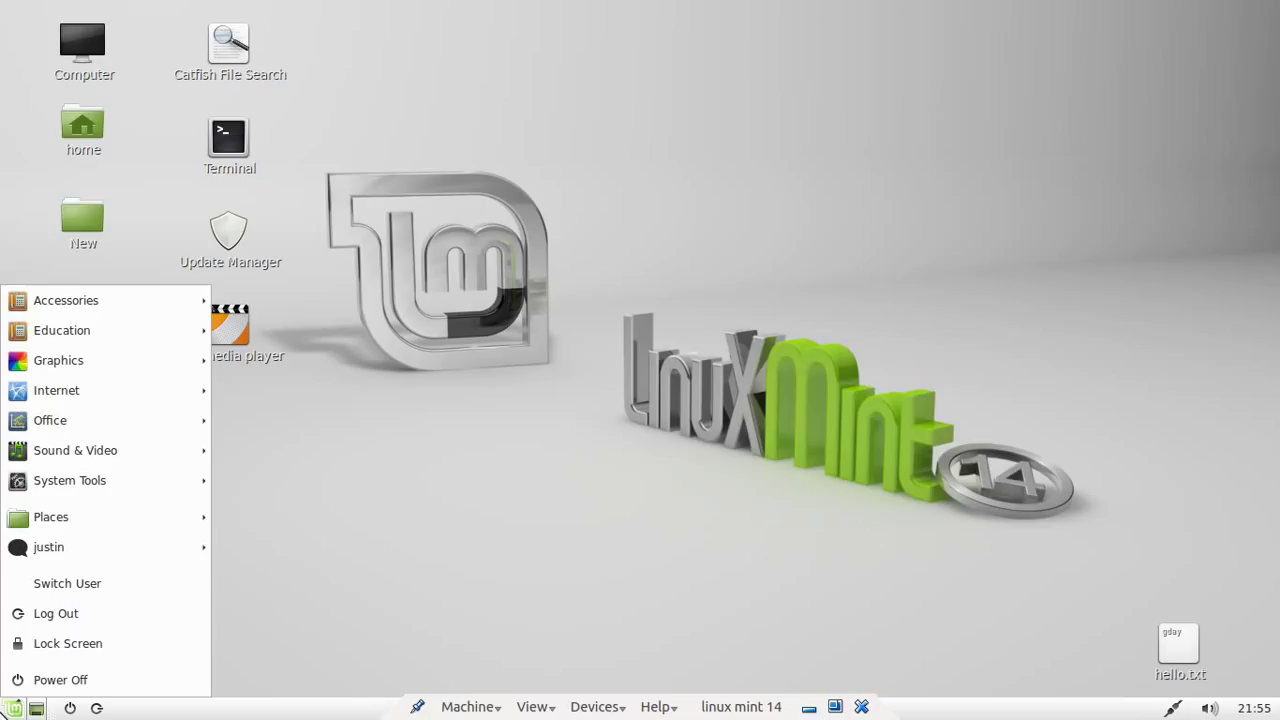